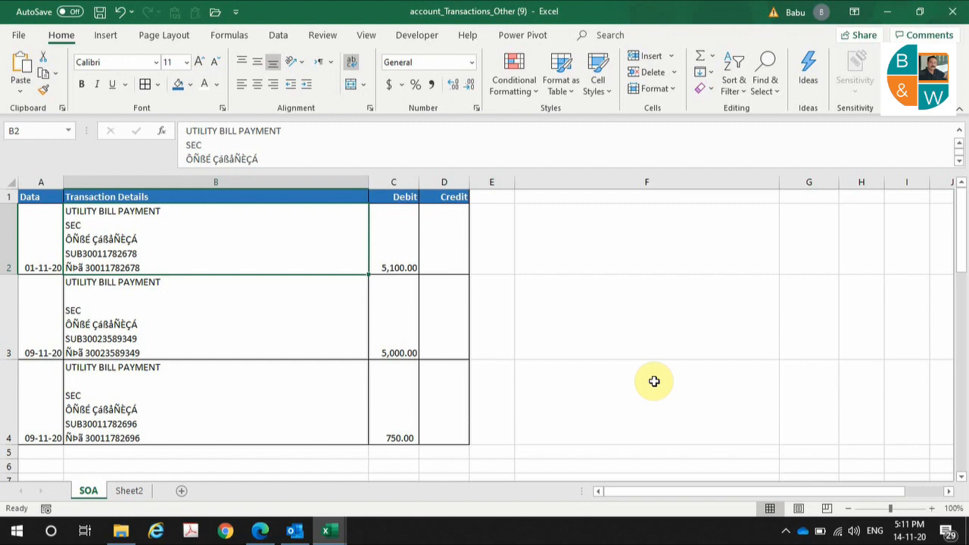
- Enter =CLEAN(B2) in F2 and fill it to F4, flattening each transaction's details onto one line
{"action": "left_click", "coordinate": [189, 309]}
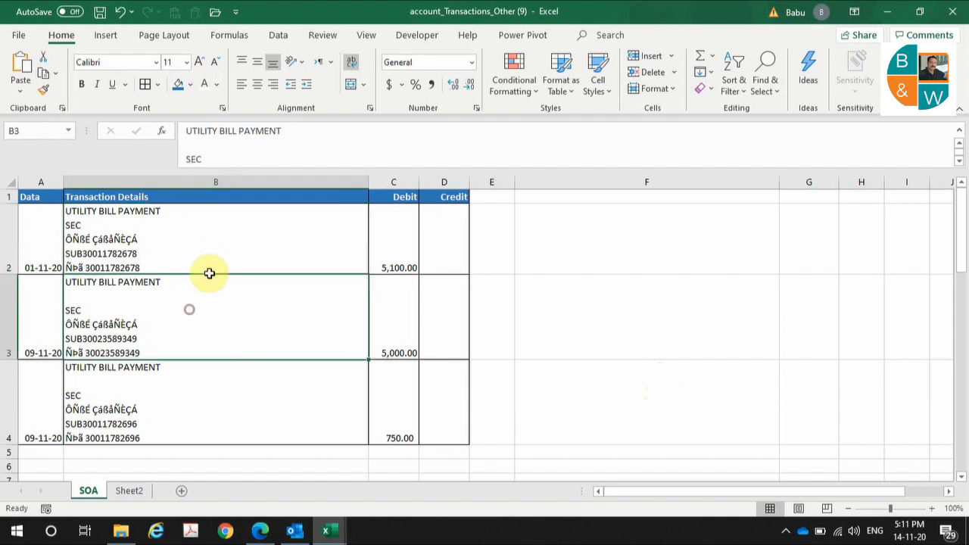
{"action": "left_click", "coordinate": [221, 232]}
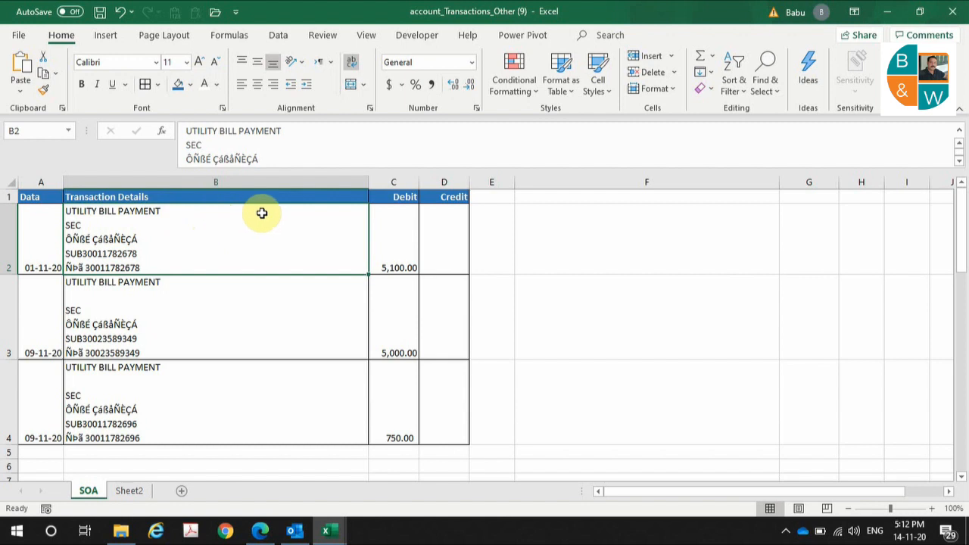
{"action": "left_click", "coordinate": [568, 221]}
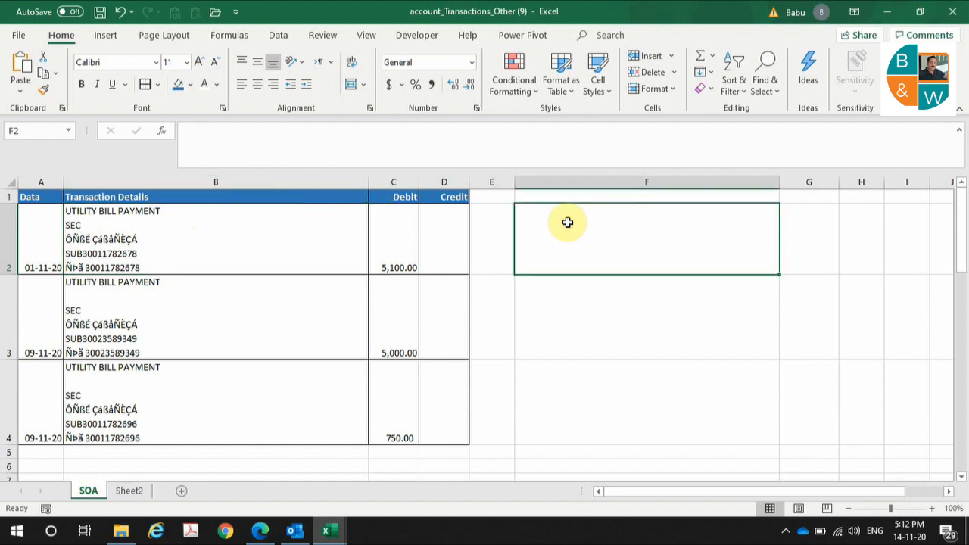
{"action": "type", "text": "=clean"}
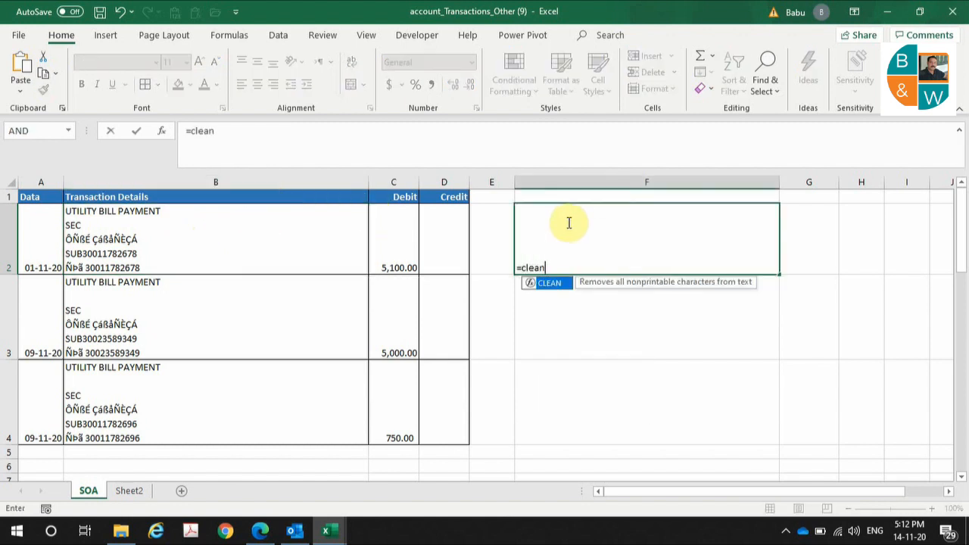
{"action": "type", "text": "("}
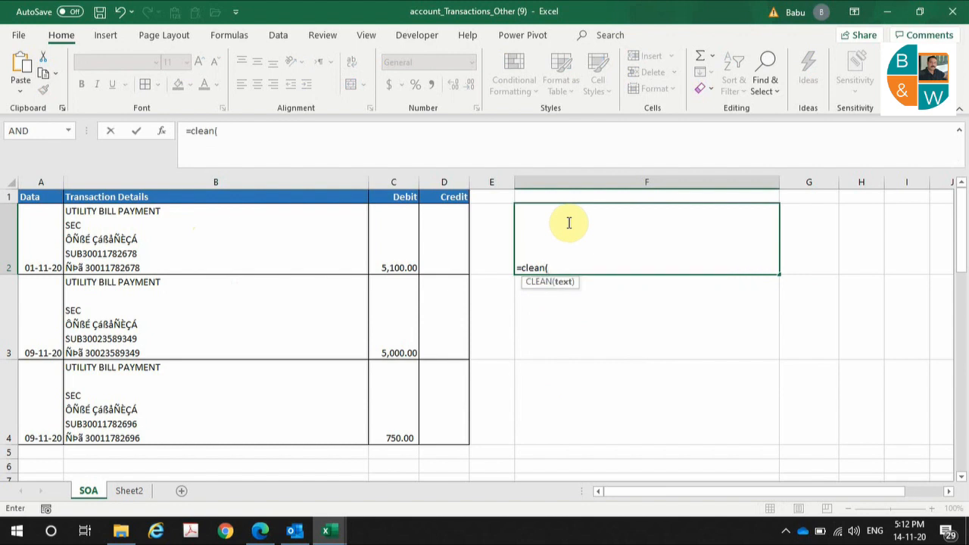
{"action": "left_click", "coordinate": [251, 256]}
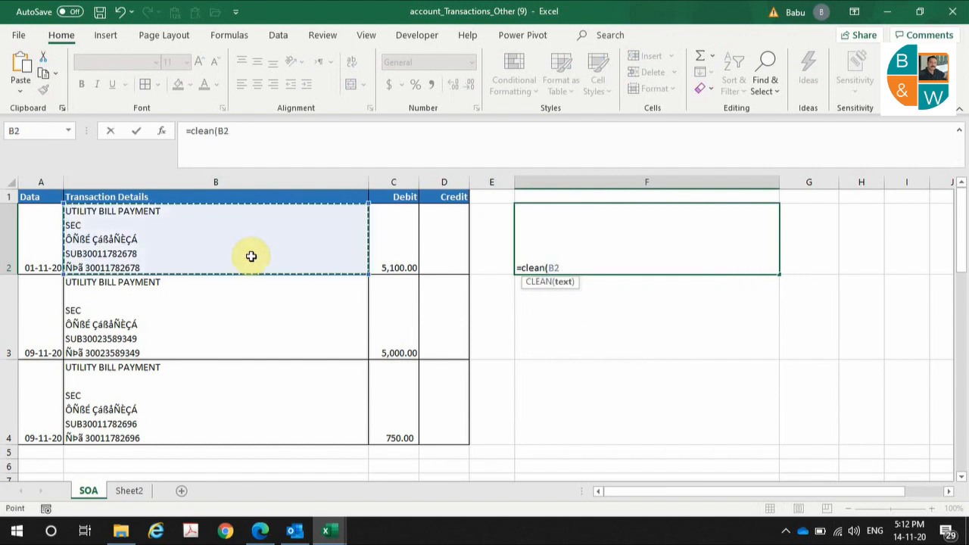
{"action": "type", "text": ")"}
{"action": "key", "text": "Return"}
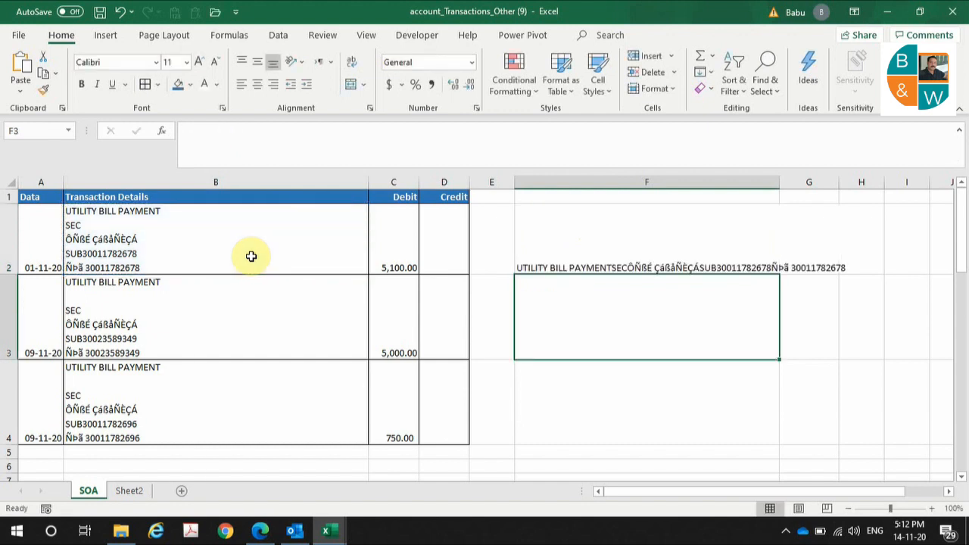
{"action": "left_click", "coordinate": [560, 261]}
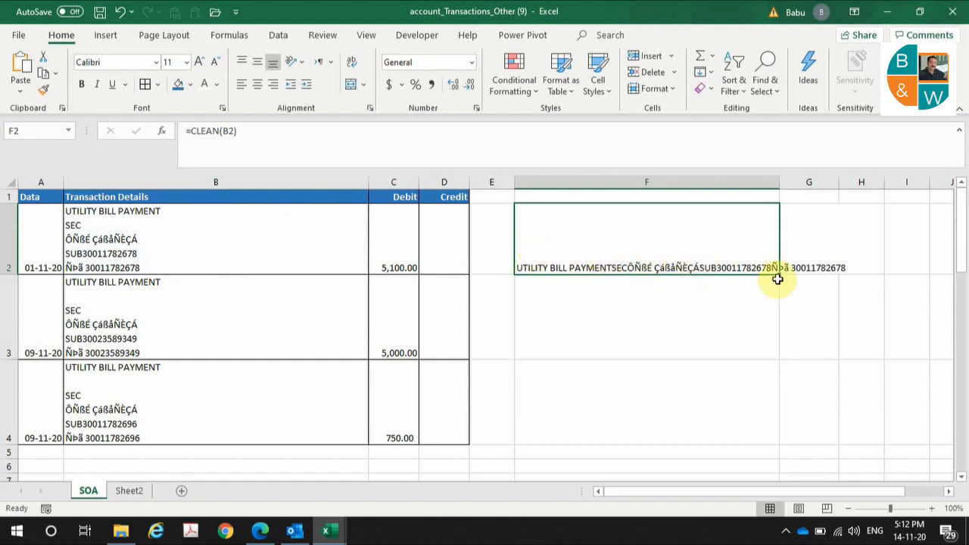
{"action": "left_click_drag", "start_coordinate": [778, 278], "coordinate": [754, 411]}
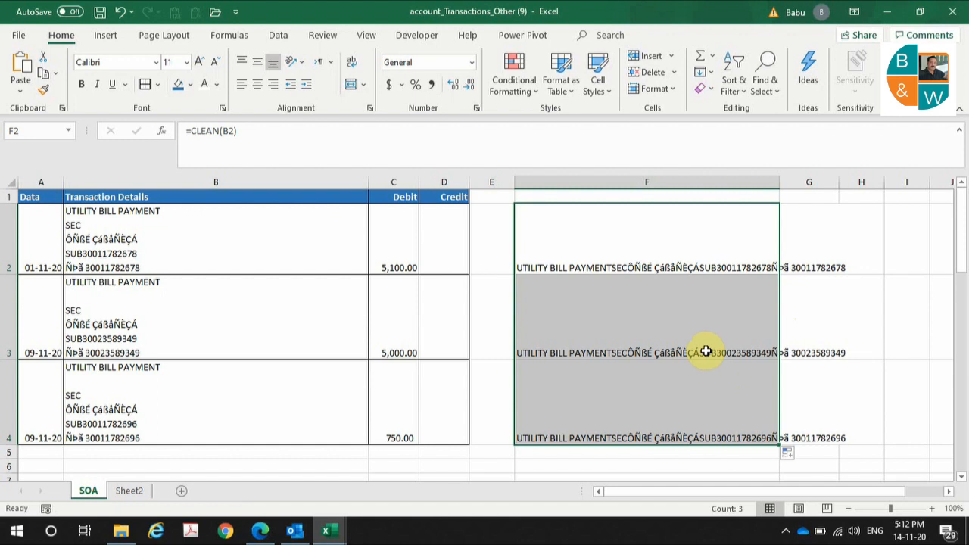
- Clear the CLEAN results from F2:F4 and highlight the account number following SUB in B3
{"action": "key", "text": "Delete"}
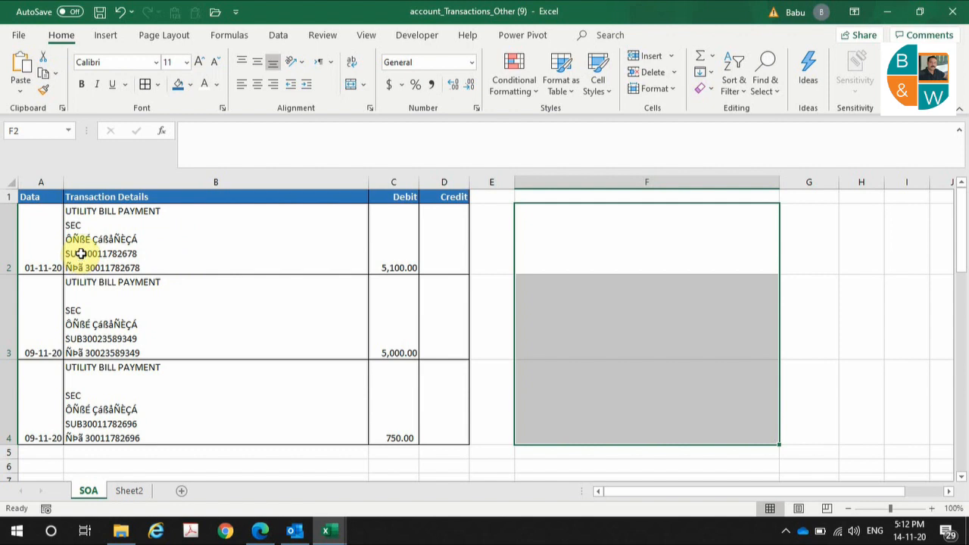
{"action": "left_click", "coordinate": [95, 227]}
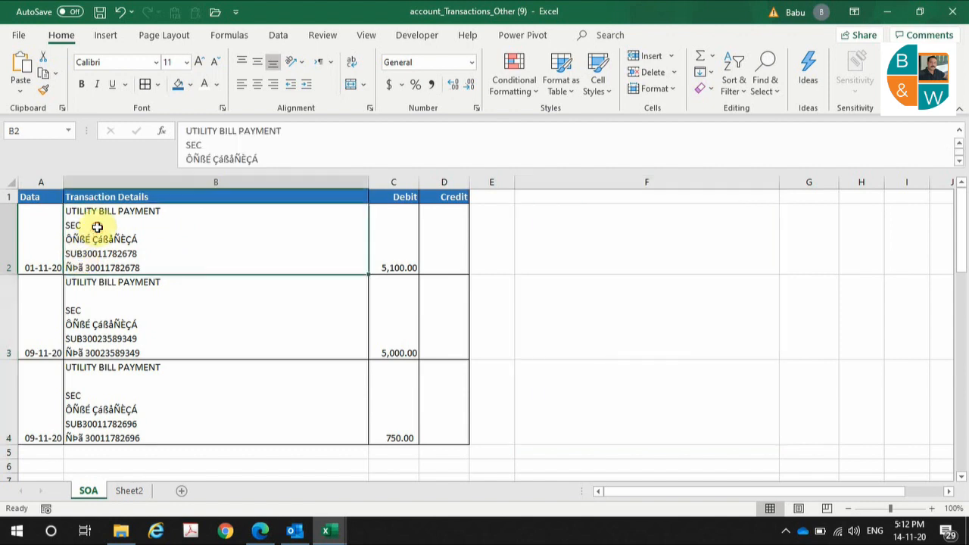
{"action": "left_click", "coordinate": [91, 322]}
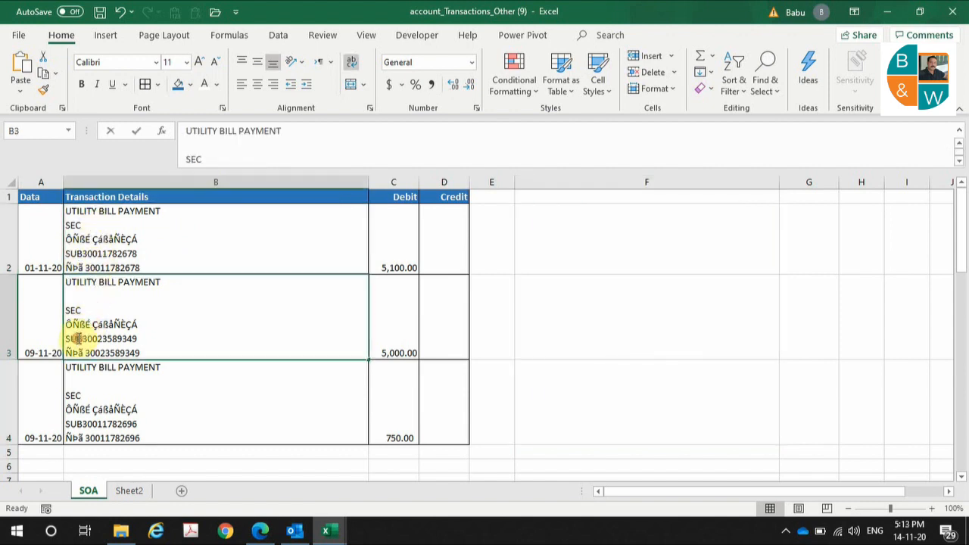
{"action": "double_click", "coordinate": [81, 337]}
{"action": "left_click_drag", "start_coordinate": [81, 336], "coordinate": [137, 338]}
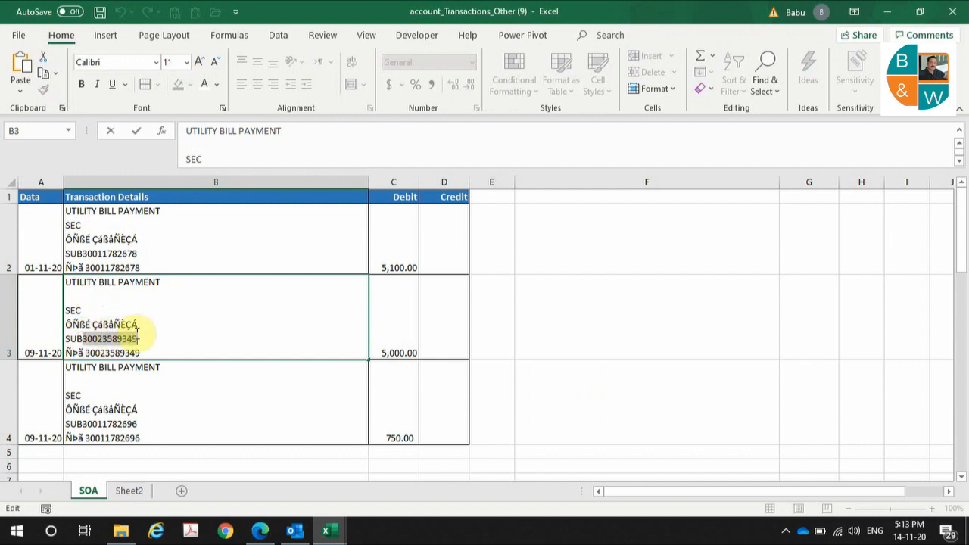
- Highlight the account number following SUB in B4, then return to B2
{"action": "left_click", "coordinate": [75, 410]}
{"action": "double_click", "coordinate": [82, 421]}
{"action": "left_click_drag", "start_coordinate": [81, 422], "coordinate": [162, 419]}
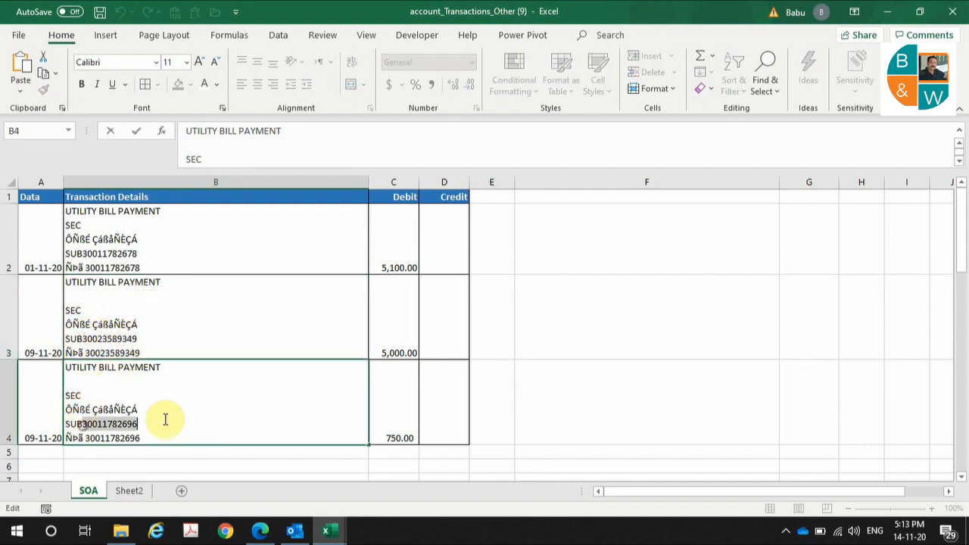
{"action": "left_click", "coordinate": [100, 268]}
{"action": "left_click", "coordinate": [121, 313]}
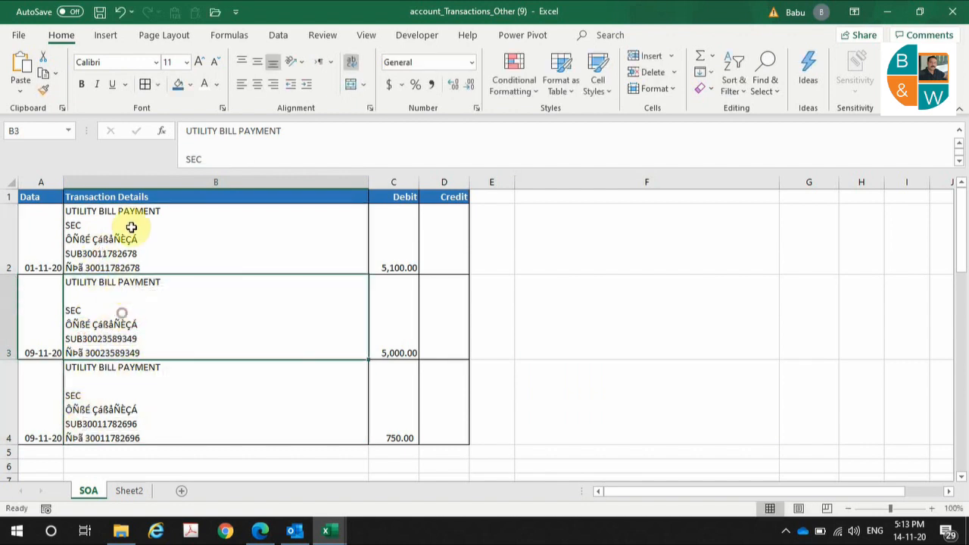
{"action": "left_click", "coordinate": [132, 226]}
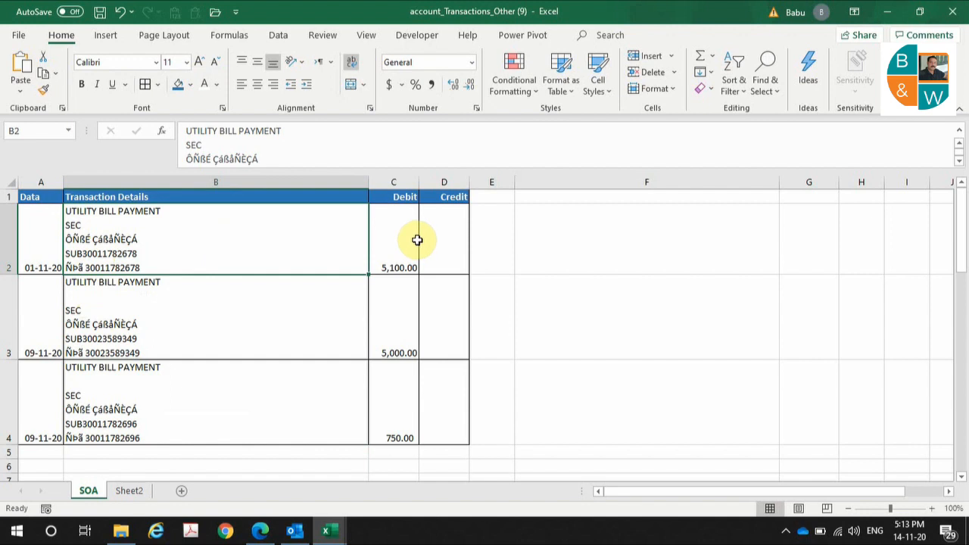
{"action": "left_click", "coordinate": [535, 232]}
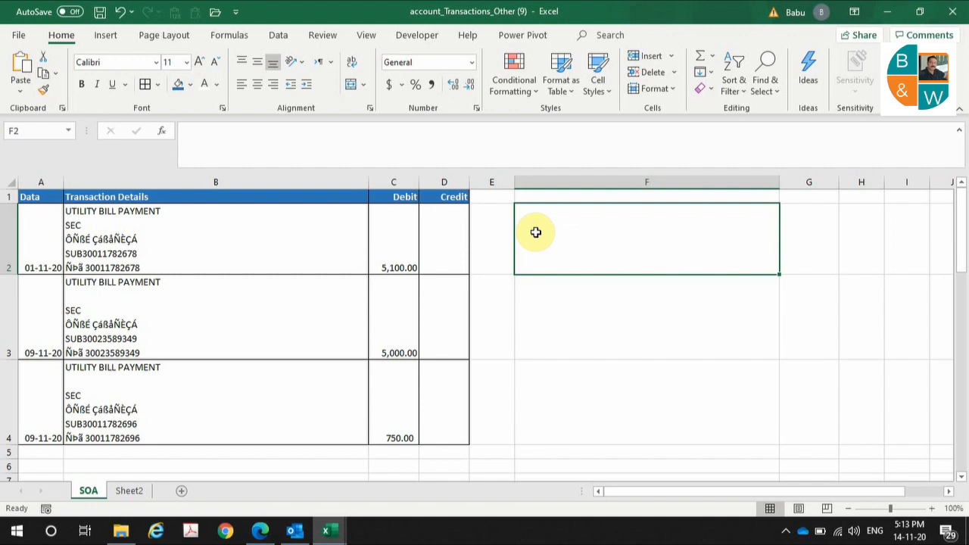
- Enter =FIND("SUB",B2) in F2, returning 40
{"action": "type", "text": "="}
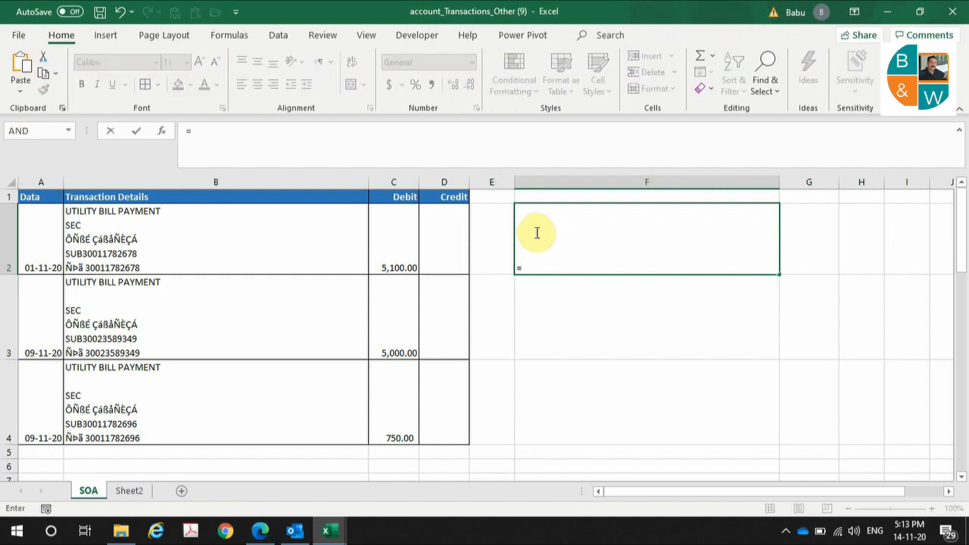
{"action": "type", "text": "find"}
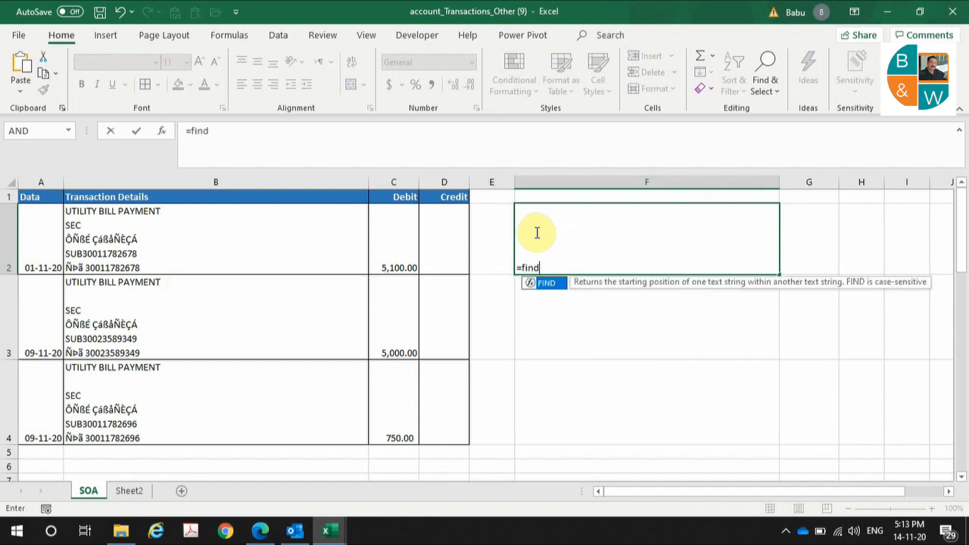
{"action": "type", "text": "("}
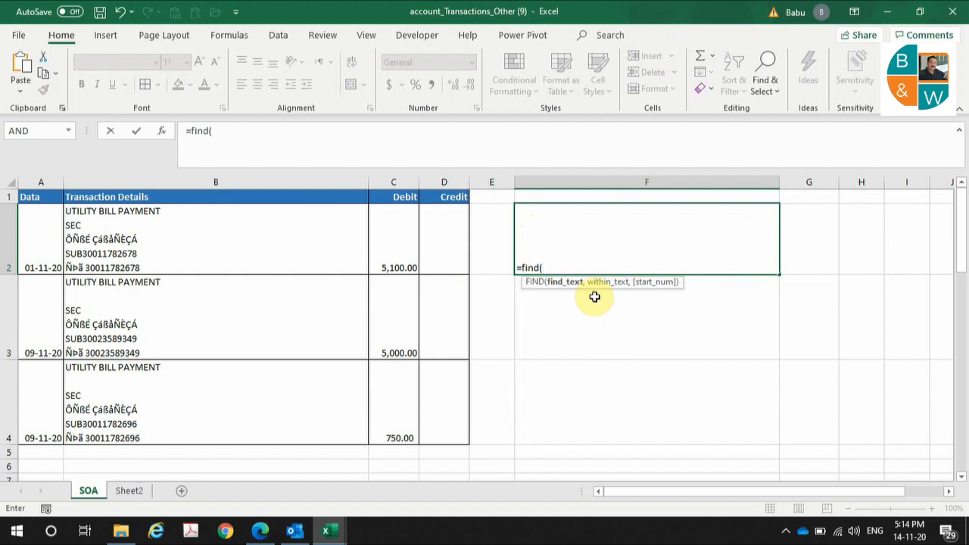
{"action": "type", "text": "\"SUB\","}
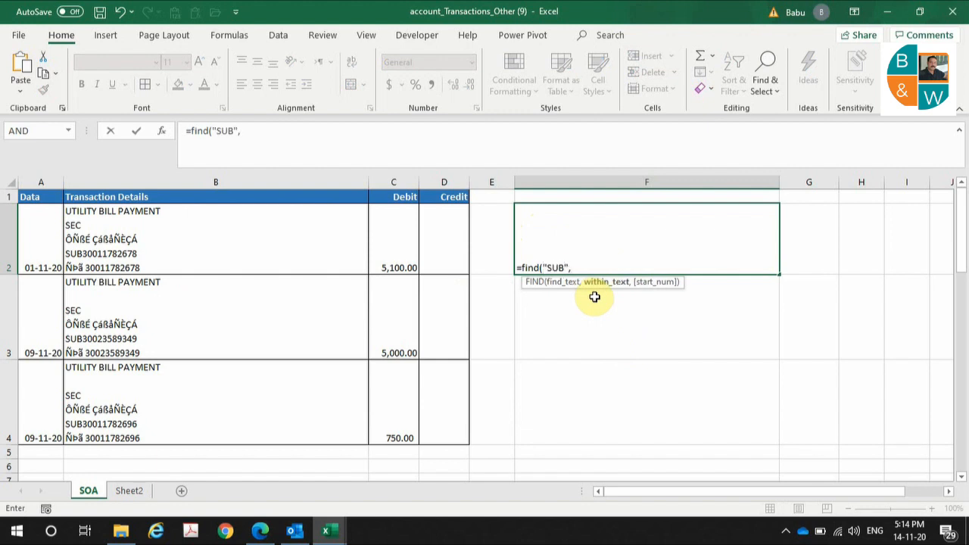
{"action": "left_click", "coordinate": [142, 244]}
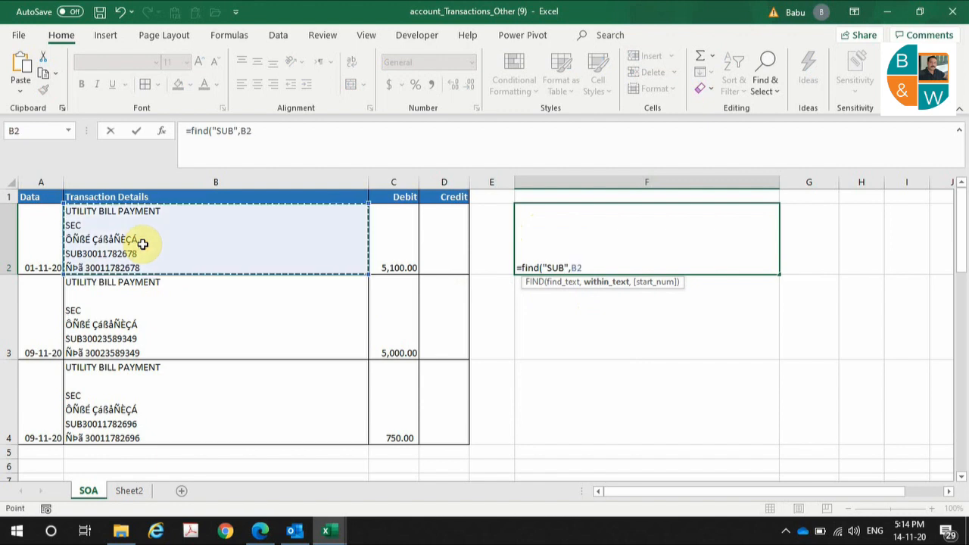
{"action": "key", "text": "Return"}
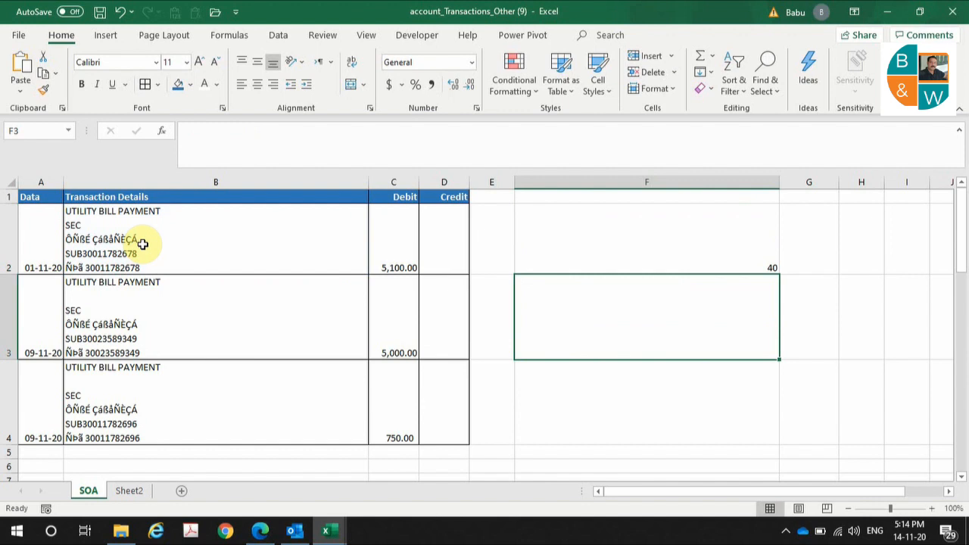
- Autofit column F to its result and begin a MID formula in G2
{"action": "double_click", "coordinate": [780, 181]}
{"action": "left_click", "coordinate": [559, 251]}
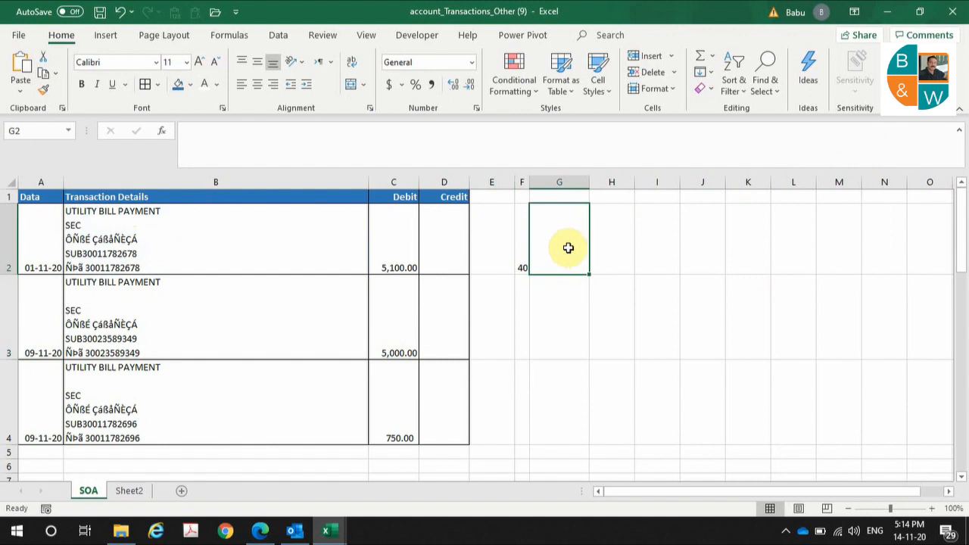
{"action": "type", "text": "=mid("}
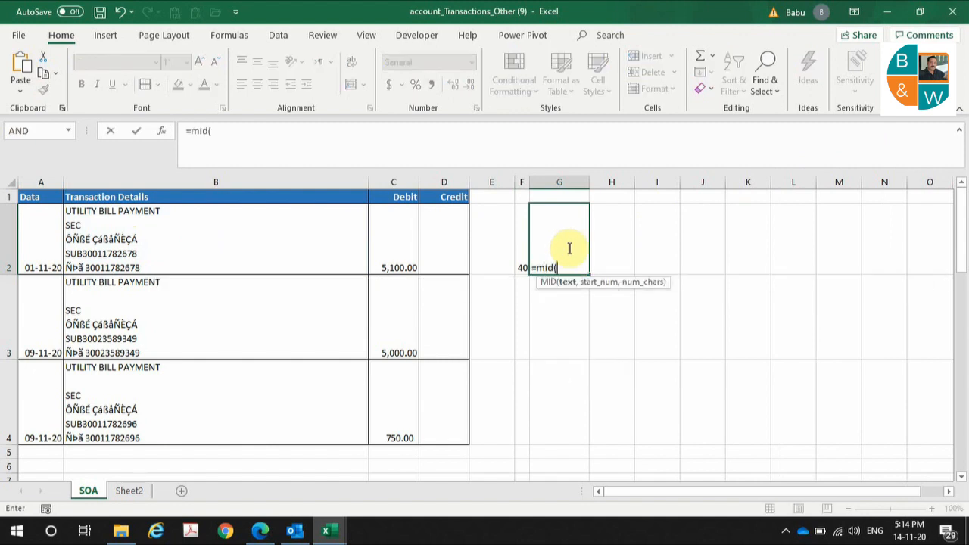
{"action": "left_click", "coordinate": [183, 258]}
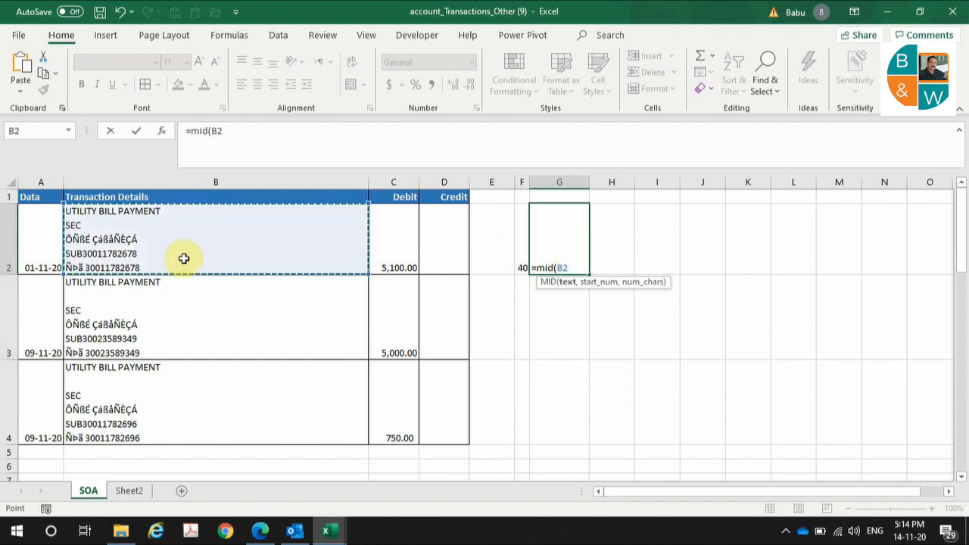
{"action": "type", "text": ","}
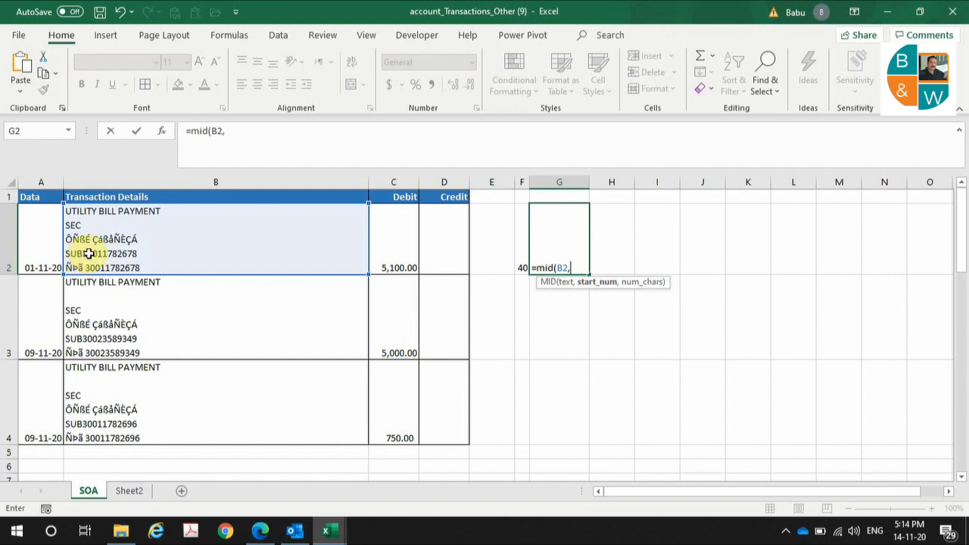
{"action": "left_click", "coordinate": [517, 260]}
{"action": "type", "text": "+3"}
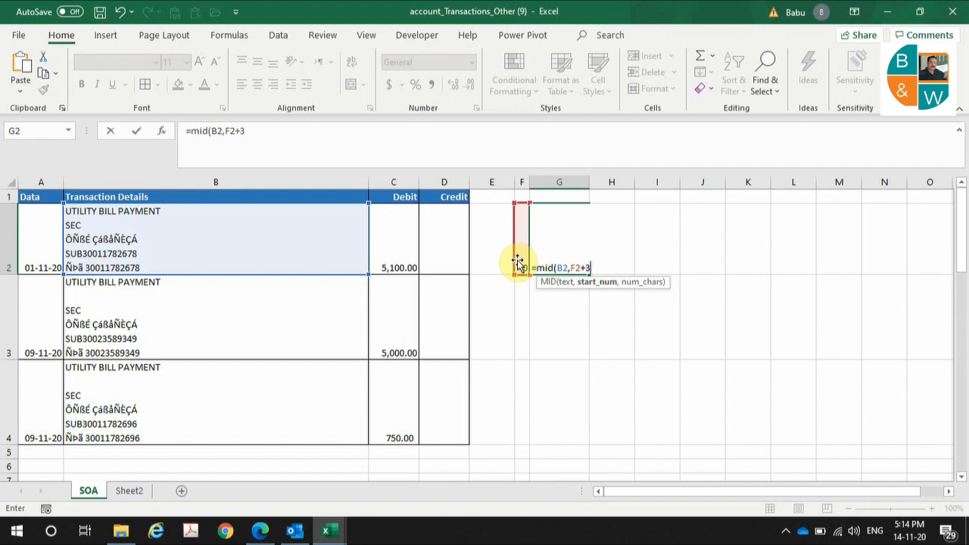
{"action": "type", "text": ",10"}
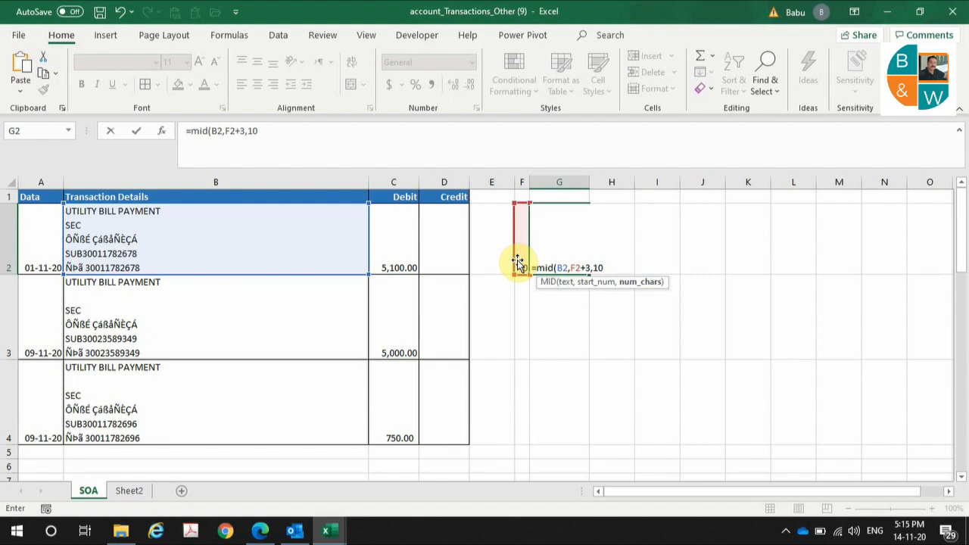
{"action": "key", "text": "Return"}
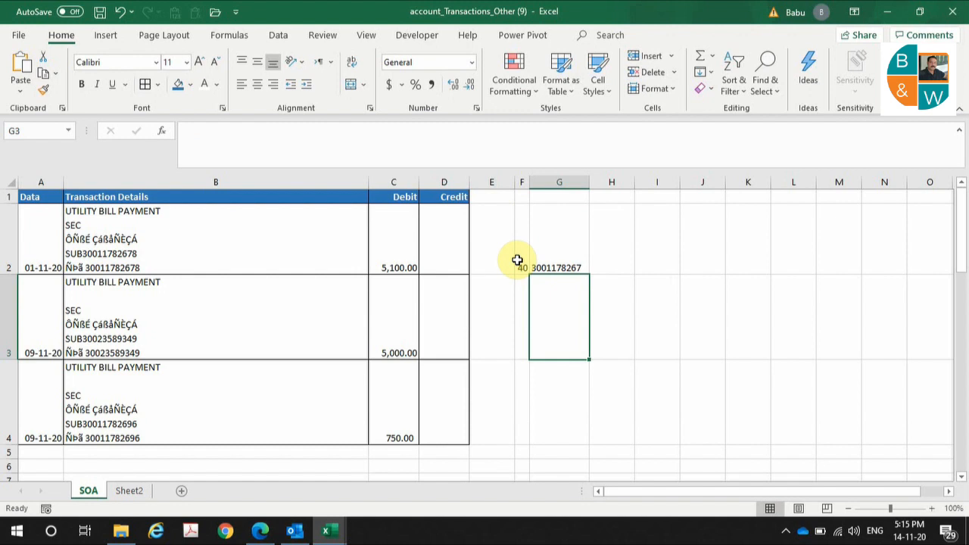
{"action": "left_click_drag", "start_coordinate": [517, 261], "coordinate": [568, 424]}
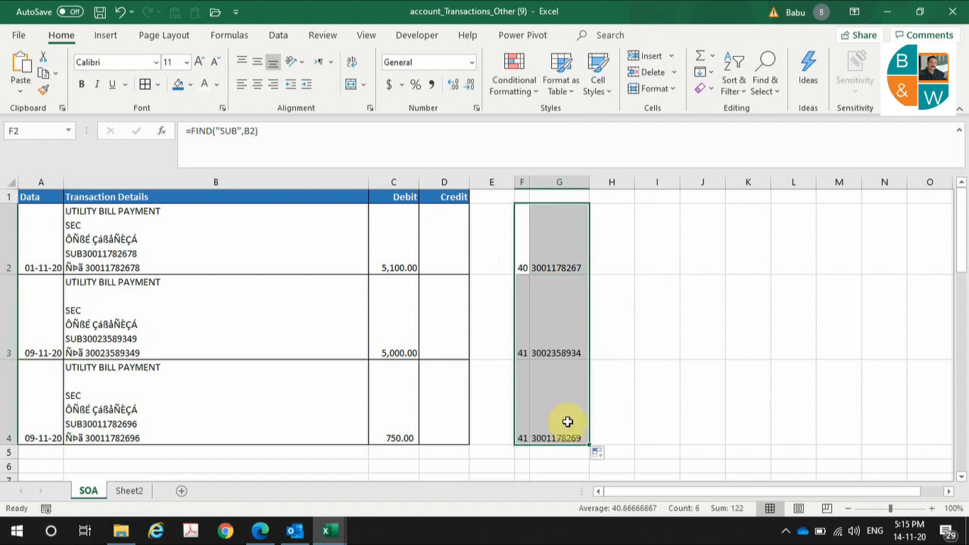
{"action": "left_click", "coordinate": [568, 422]}
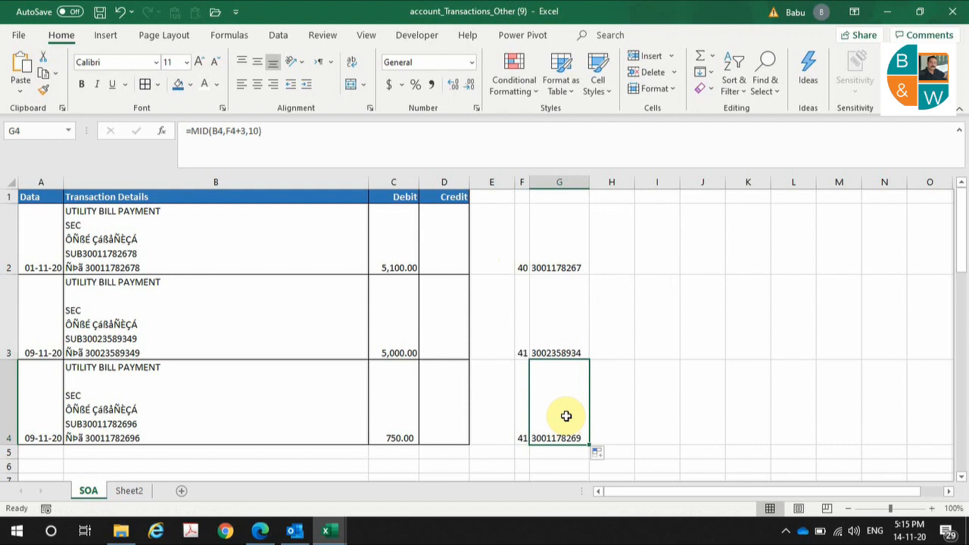
{"action": "left_click", "coordinate": [138, 336]}
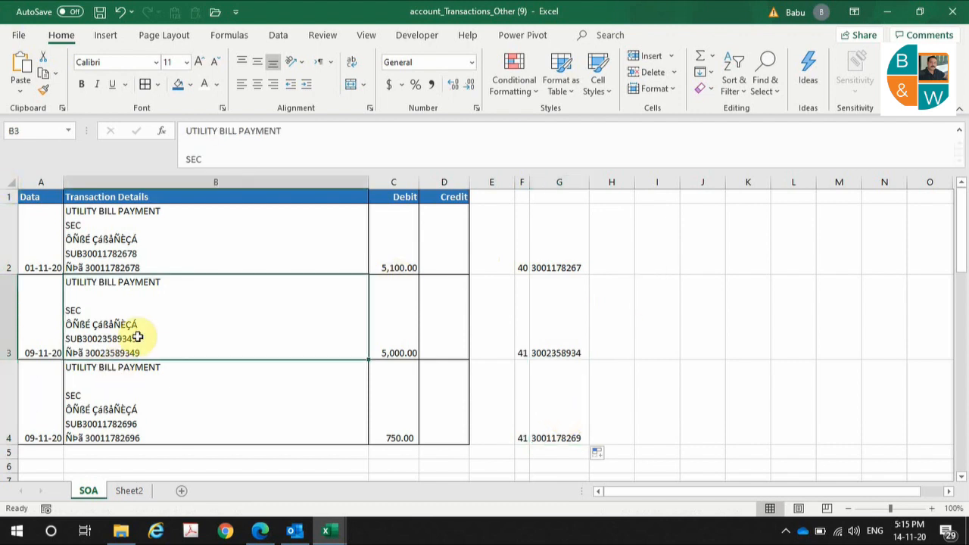
{"action": "double_click", "coordinate": [139, 337]}
{"action": "left_click_drag", "start_coordinate": [137, 339], "coordinate": [86, 338]}
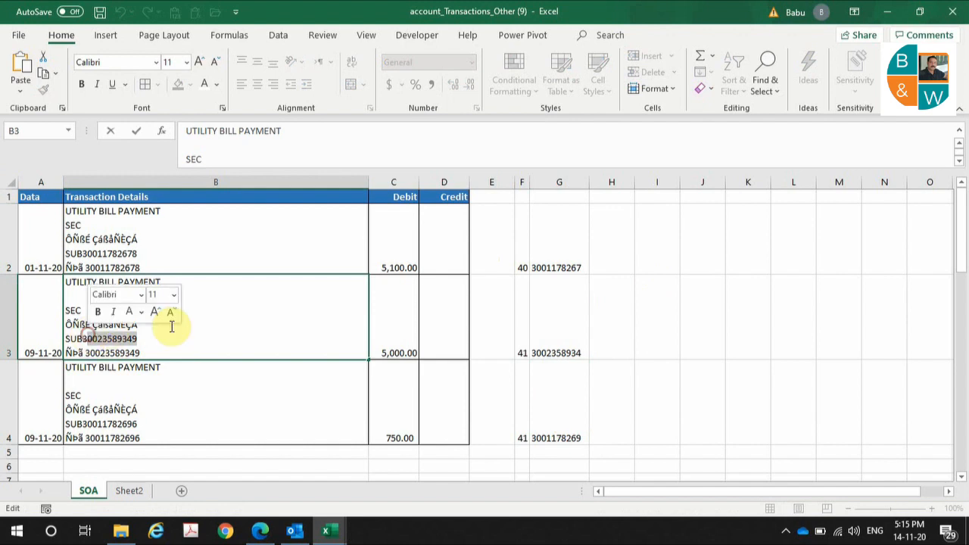
{"action": "key", "text": "Escape"}
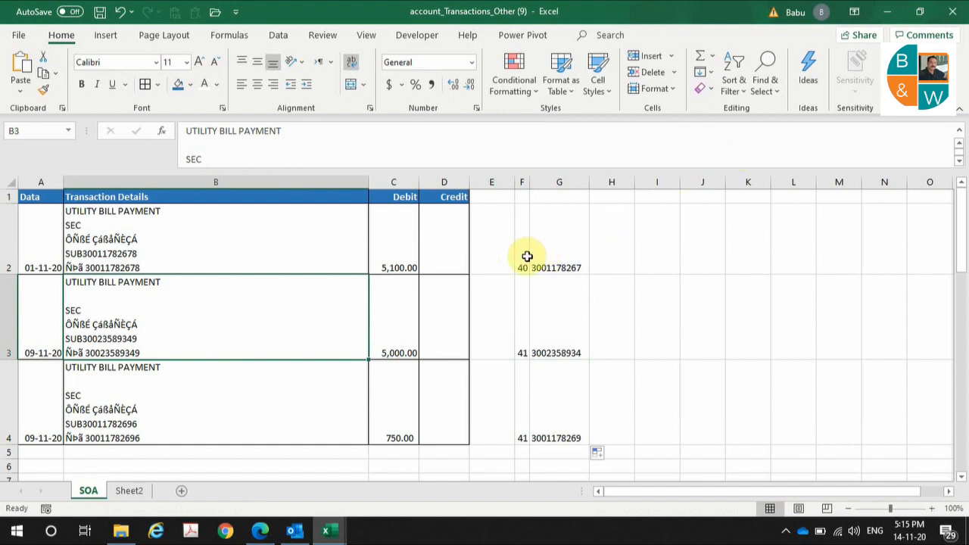
- Clear F2:G4 and enter =CLEAN(B2) in G2 to show the first transaction's details on one line
{"action": "left_click_drag", "start_coordinate": [527, 256], "coordinate": [558, 404]}
{"action": "key", "text": "Delete"}
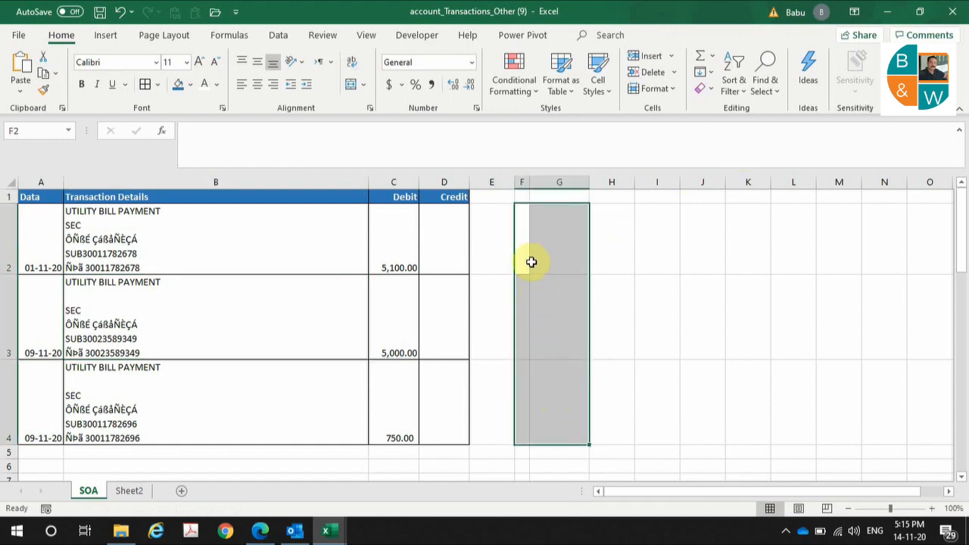
{"action": "left_click", "coordinate": [561, 232]}
{"action": "type", "text": "="}
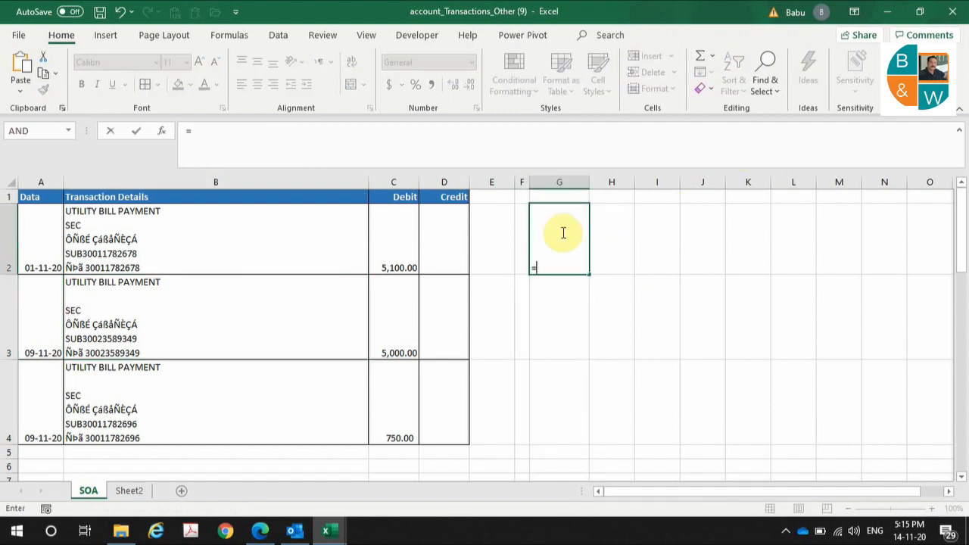
{"action": "type", "text": "clea"}
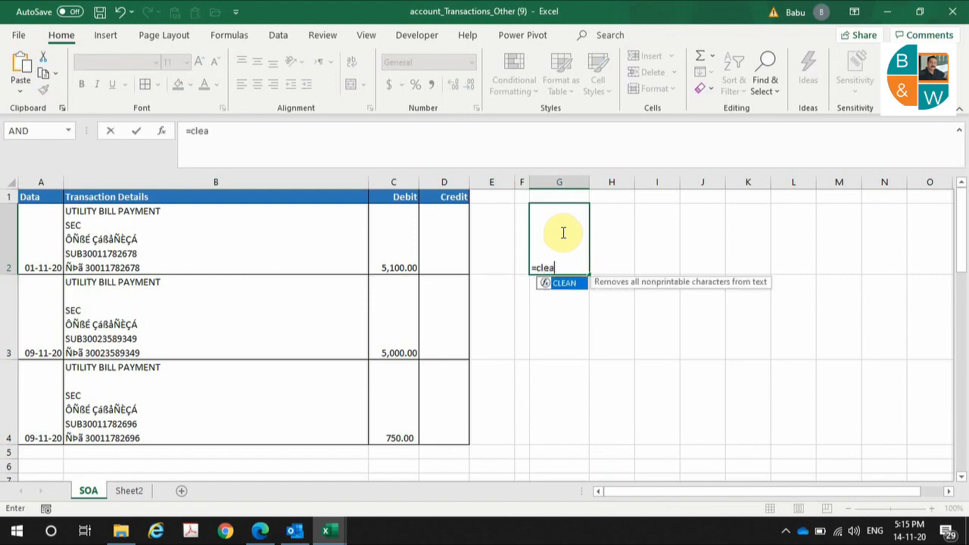
{"action": "key", "text": "Tab"}
{"action": "key", "text": "Left"}
{"action": "key", "text": "Left"}
{"action": "key", "text": "Left"}
{"action": "key", "text": "Left"}
{"action": "key", "text": "Left"}
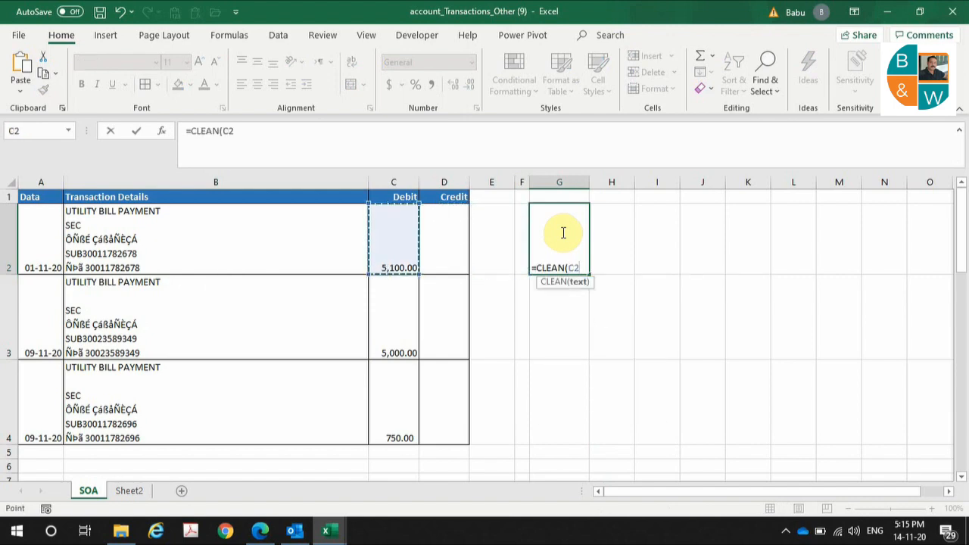
{"action": "key", "text": "Return"}
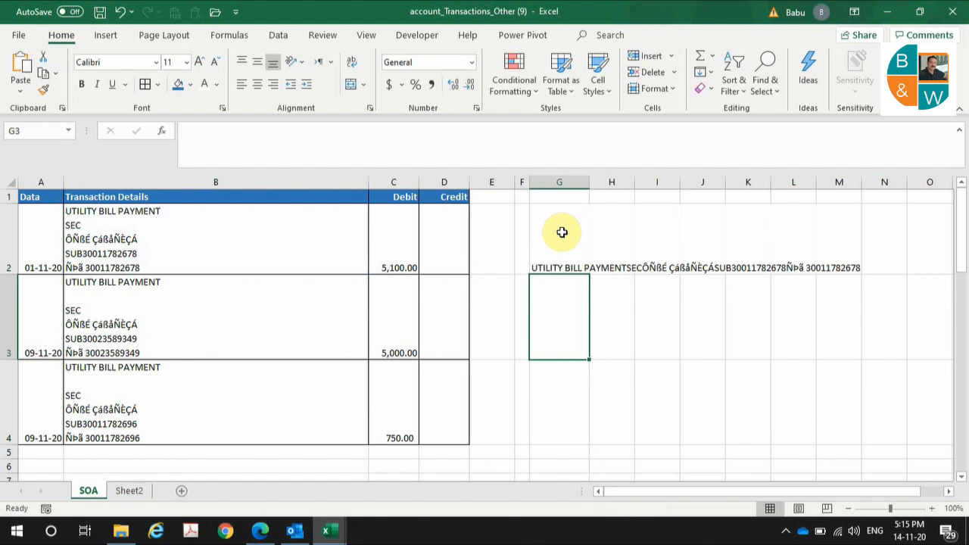
{"action": "key", "text": "Up"}
{"action": "key", "text": "Right"}
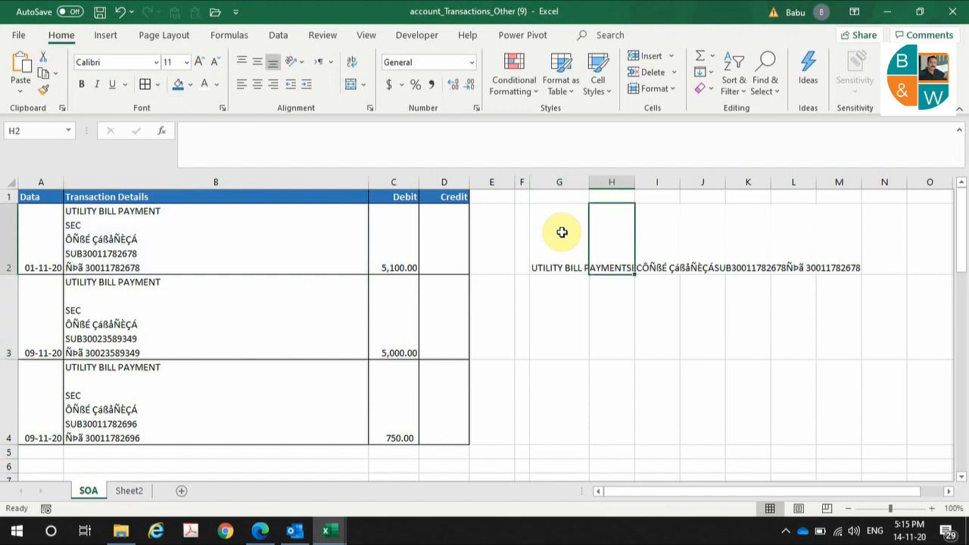
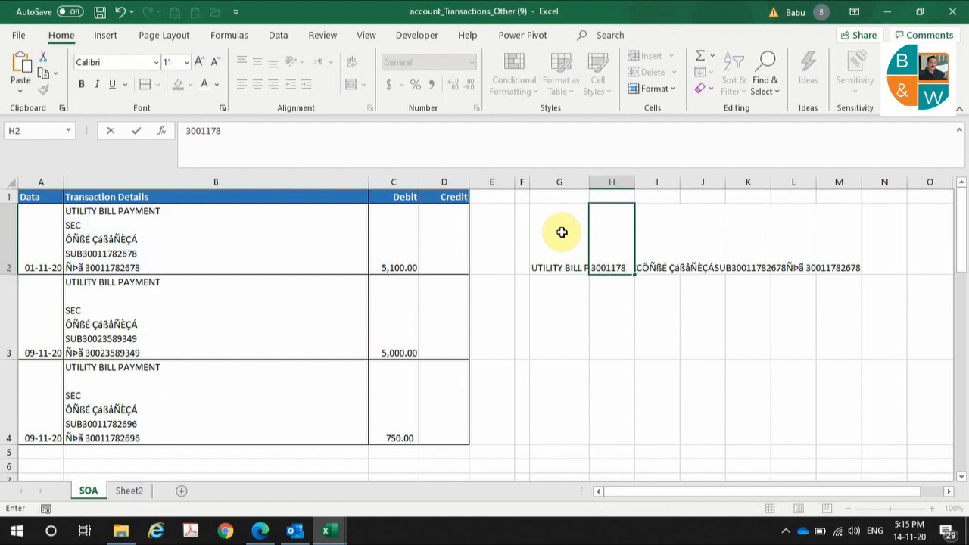
{"action": "key", "text": "Return"}
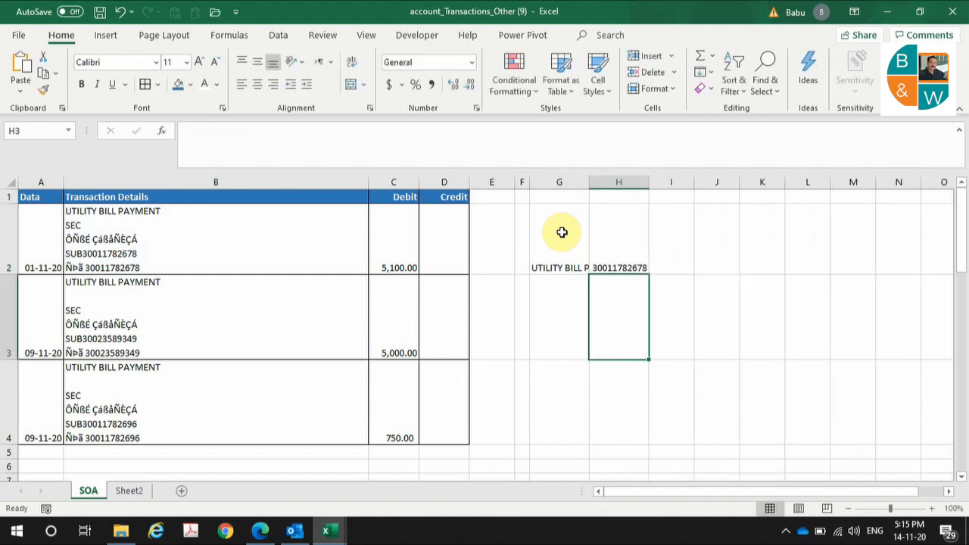
{"action": "left_click", "coordinate": [561, 233]}
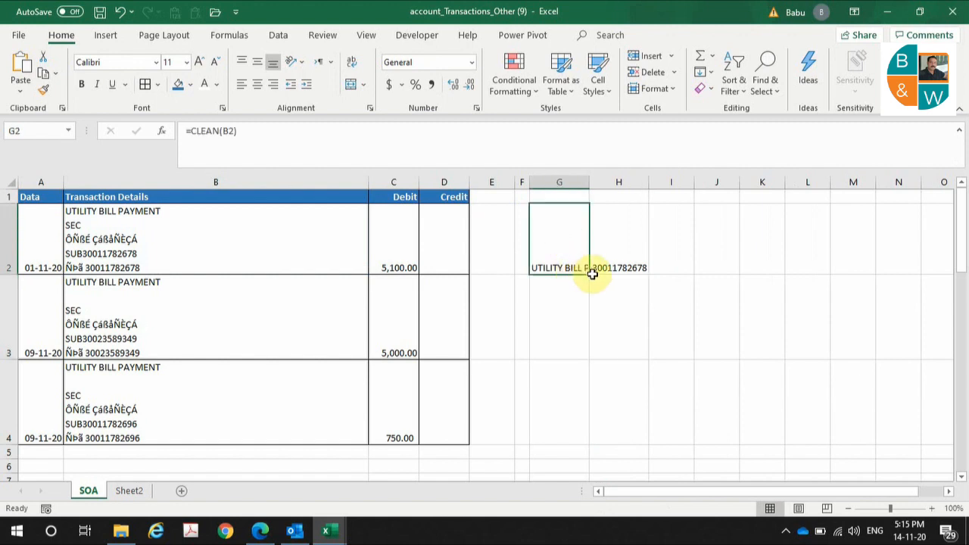
{"action": "left_click", "coordinate": [592, 271]}
{"action": "left_click", "coordinate": [581, 269]}
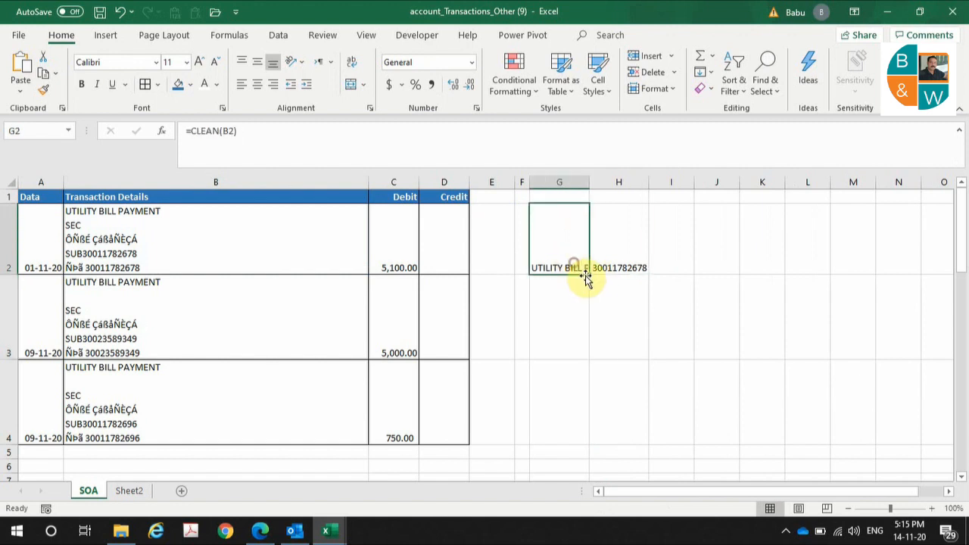
{"action": "left_click_drag", "start_coordinate": [588, 274], "coordinate": [553, 424]}
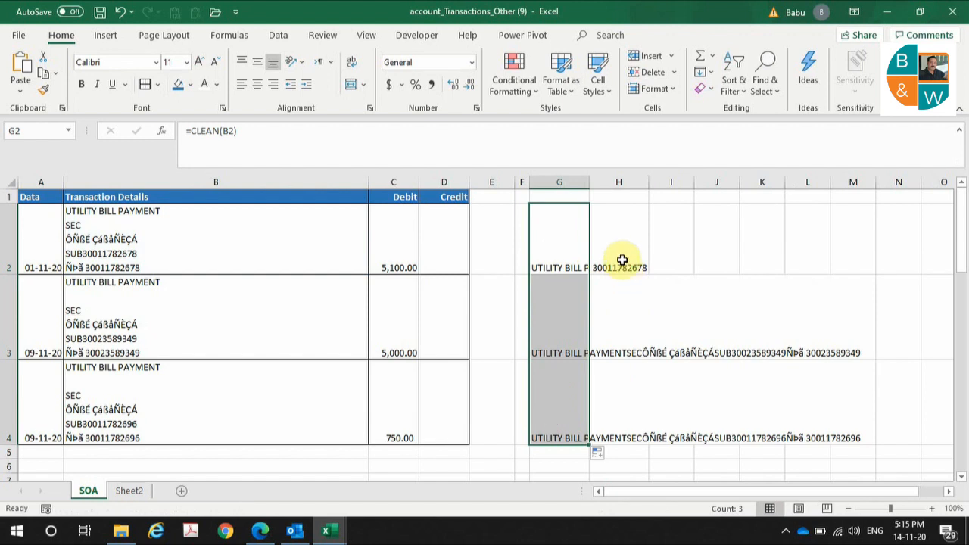
{"action": "left_click", "coordinate": [620, 259]}
{"action": "left_click", "coordinate": [622, 324]}
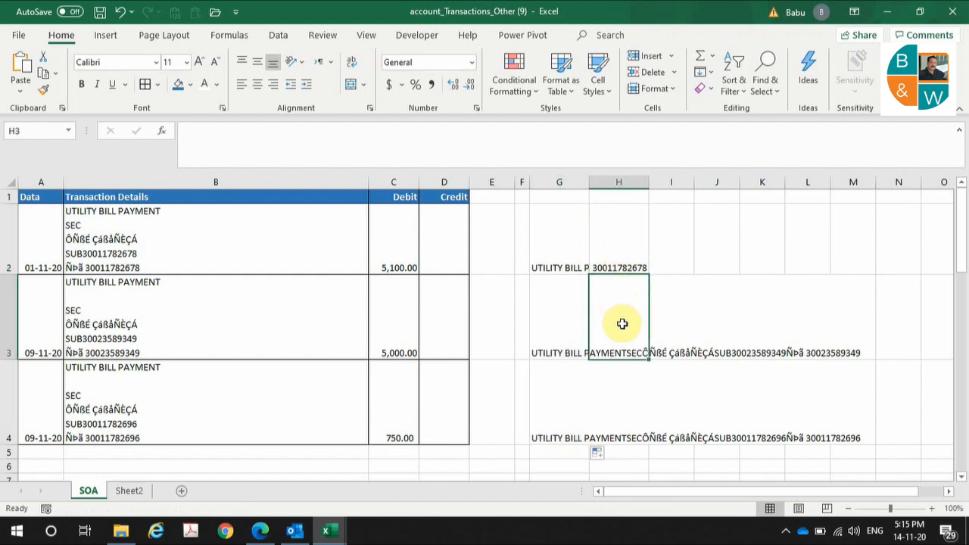
{"action": "key", "text": "ctrl+e"}
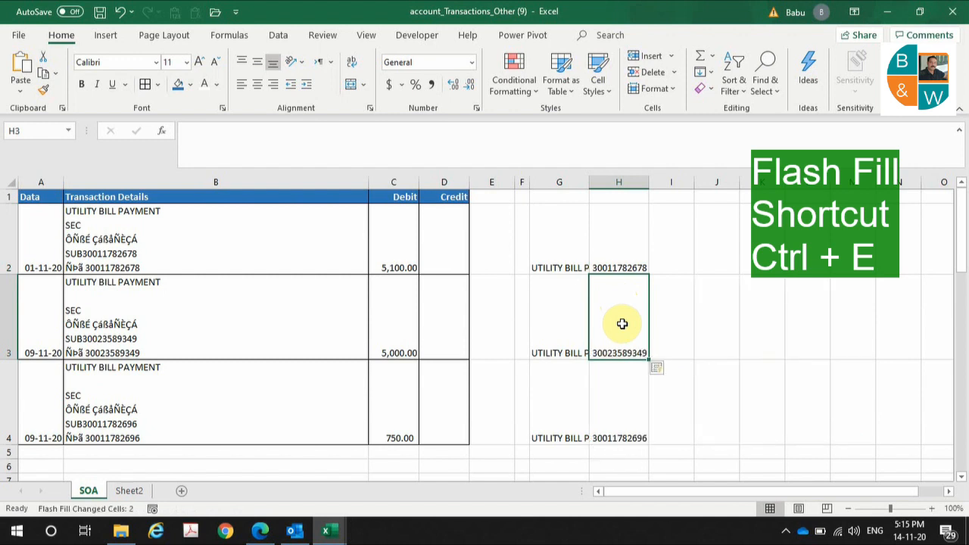